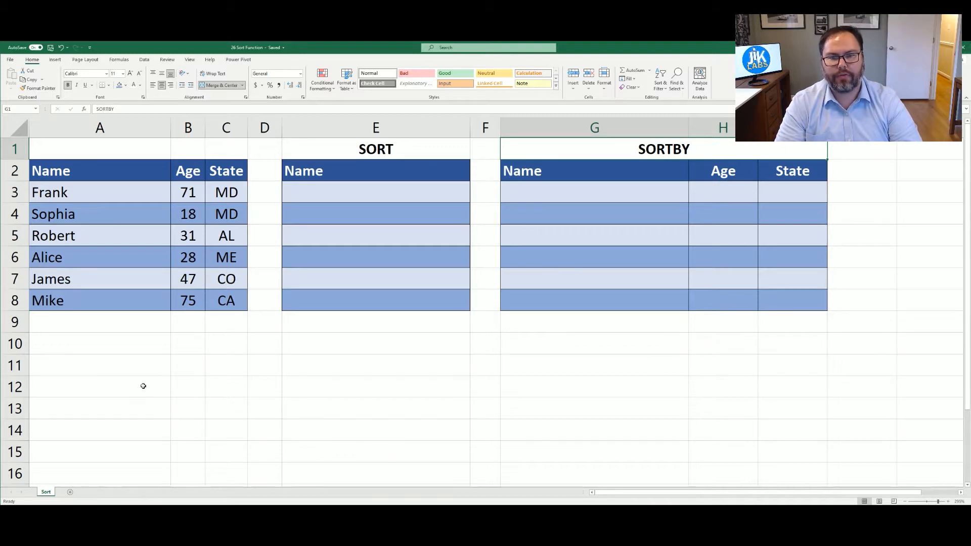
Enter the formula =SORT(A3:A8,1,1) in cell E3 to list the names in ascending order.
{"action": "left_click", "coordinate": [331, 189]}
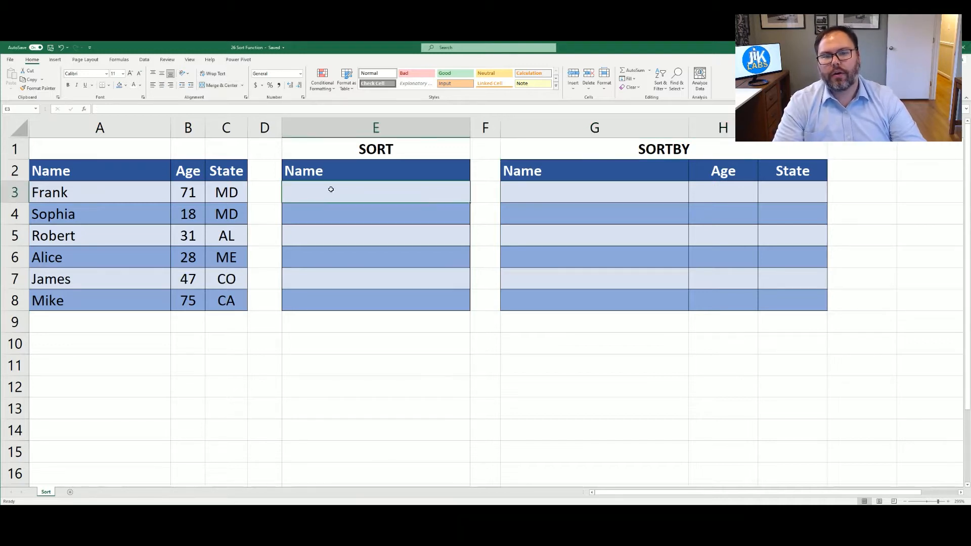
{"action": "type", "text": "="}
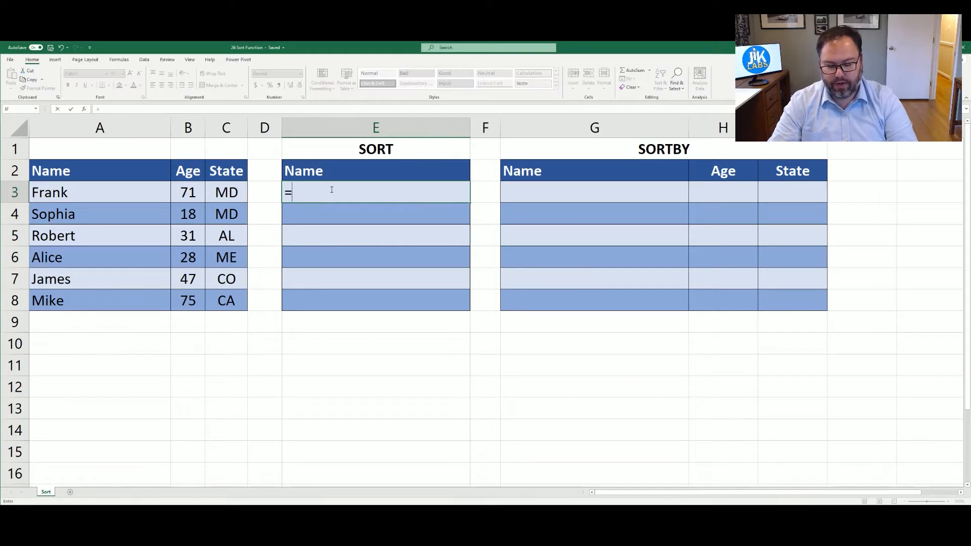
{"action": "type", "text": "sort("}
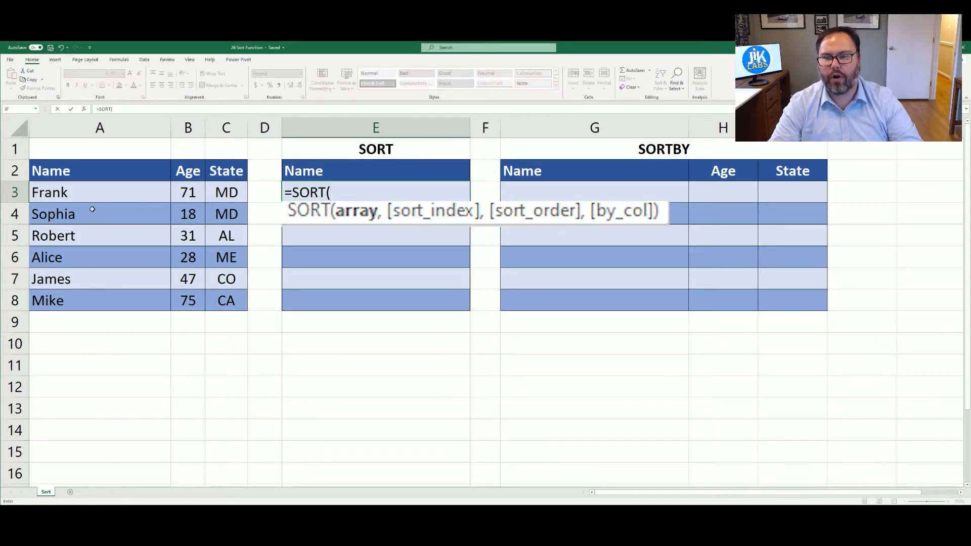
{"action": "left_click", "coordinate": [75, 192]}
{"action": "left_click_drag", "start_coordinate": [75, 192], "coordinate": [73, 294]}
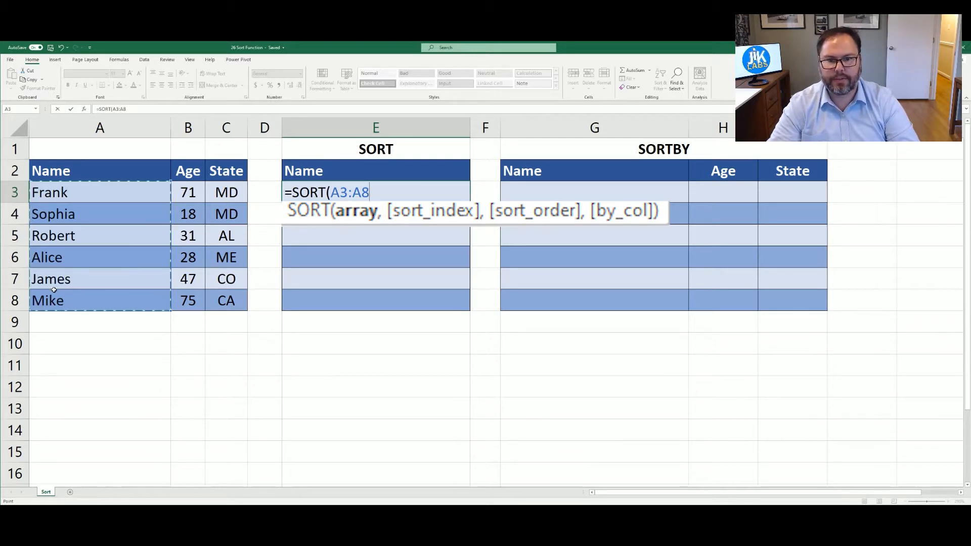
{"action": "type", "text": ",1"}
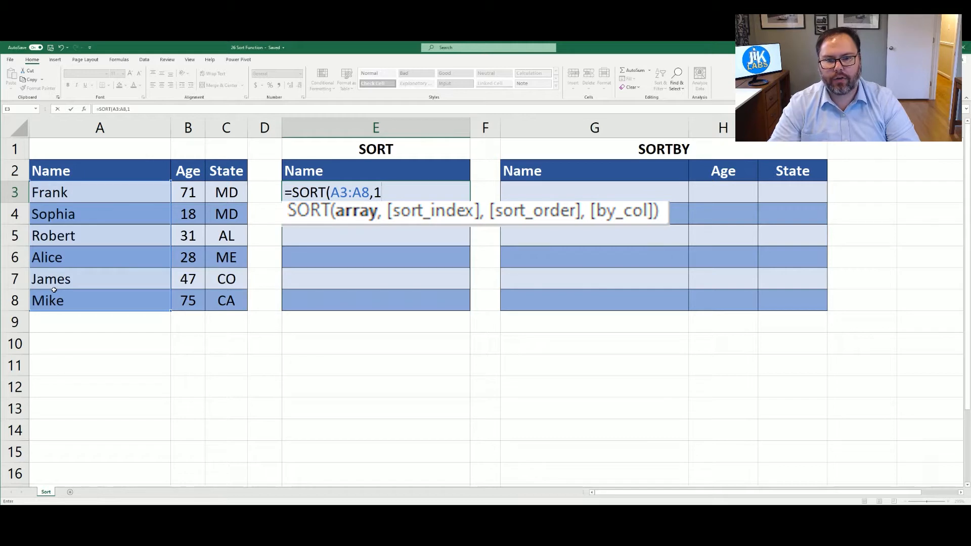
{"action": "type", "text": ","}
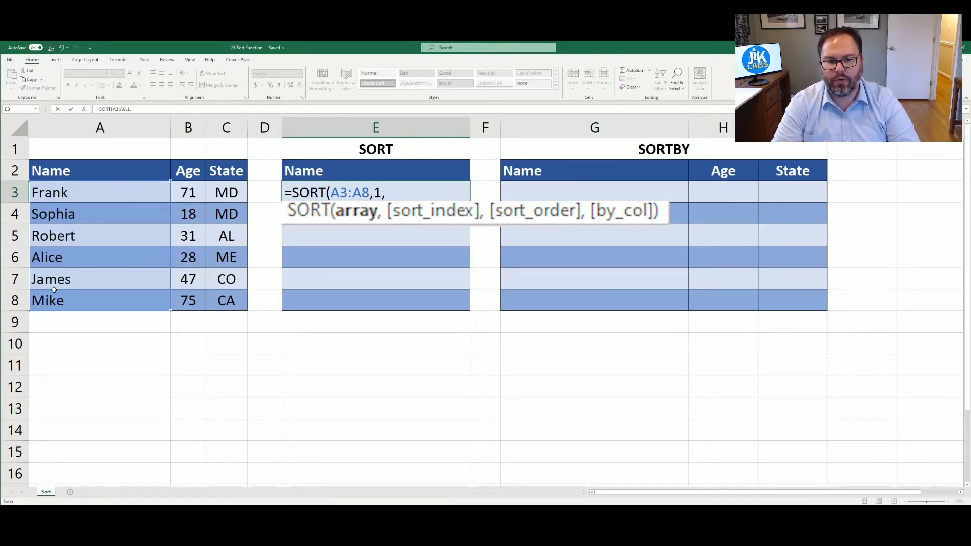
{"action": "type", "text": "1"}
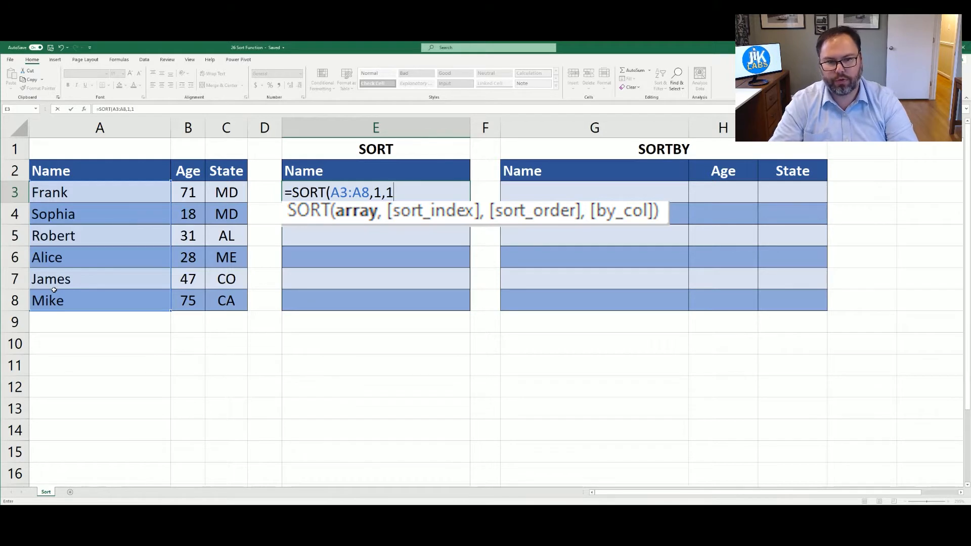
{"action": "type", "text": ")"}
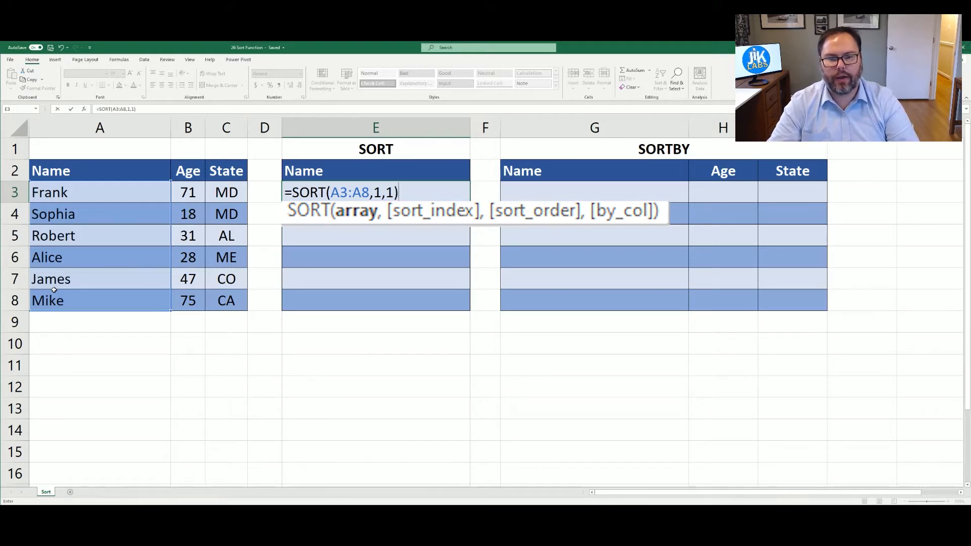
{"action": "key", "text": "ctrl+Return"}
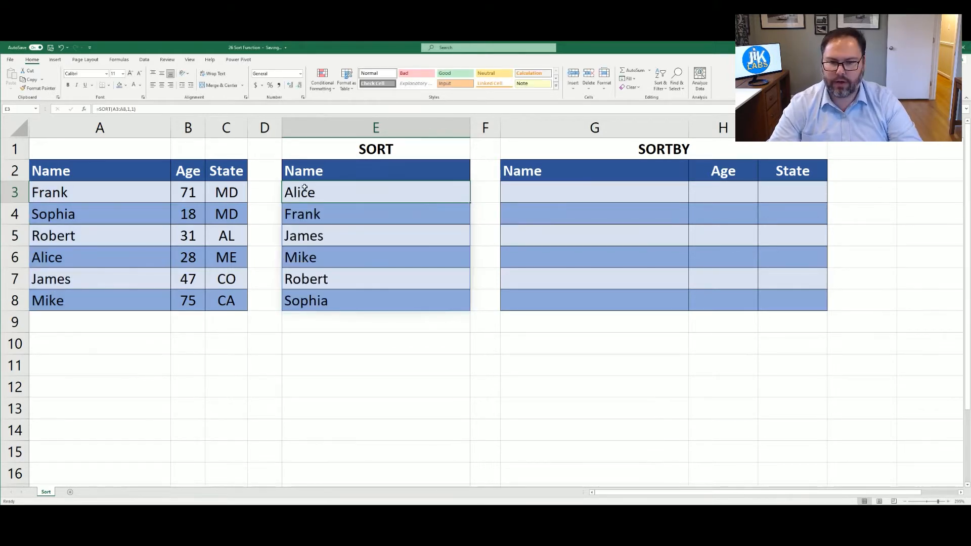
Change the sort order argument of the SORT formula in E3 to -1 for descending order.
{"action": "key", "text": "F2"}
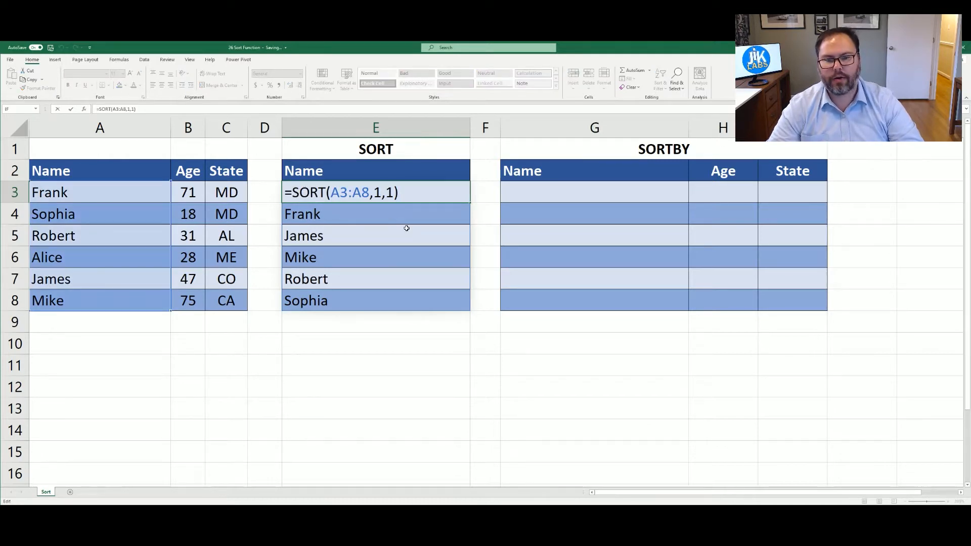
{"action": "type", "text": "-"}
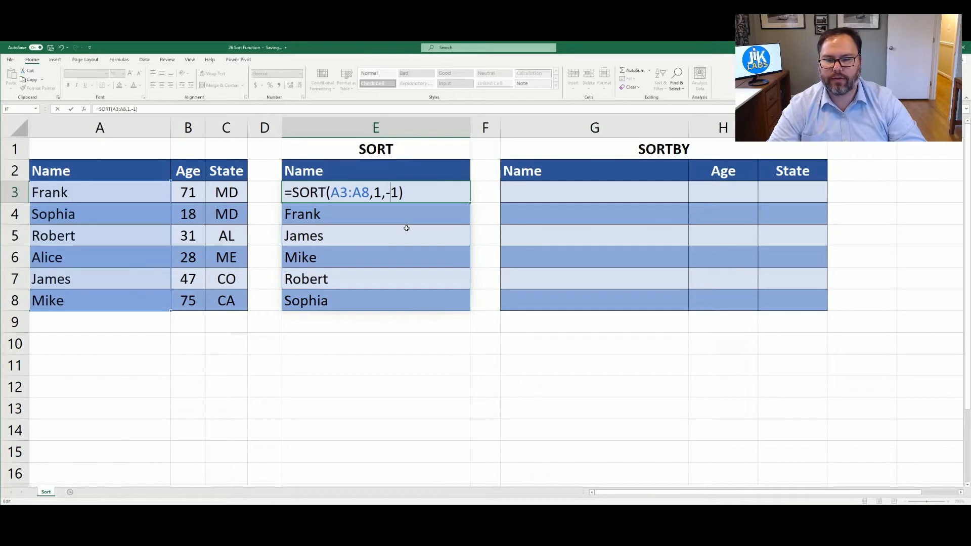
{"action": "key", "text": "Return"}
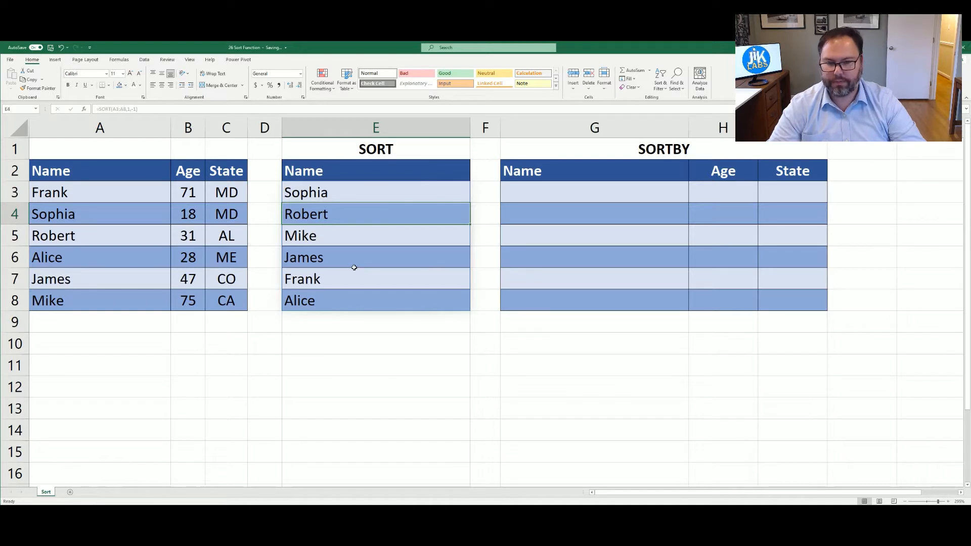
Set the sort order argument of the SORT formula in E3 back to 1 for ascending order.
{"action": "left_click", "coordinate": [387, 193]}
{"action": "key", "text": "F2"}
{"action": "left_click", "coordinate": [388, 193]}
{"action": "key", "text": "BackSpace"}
{"action": "key", "text": "Return"}
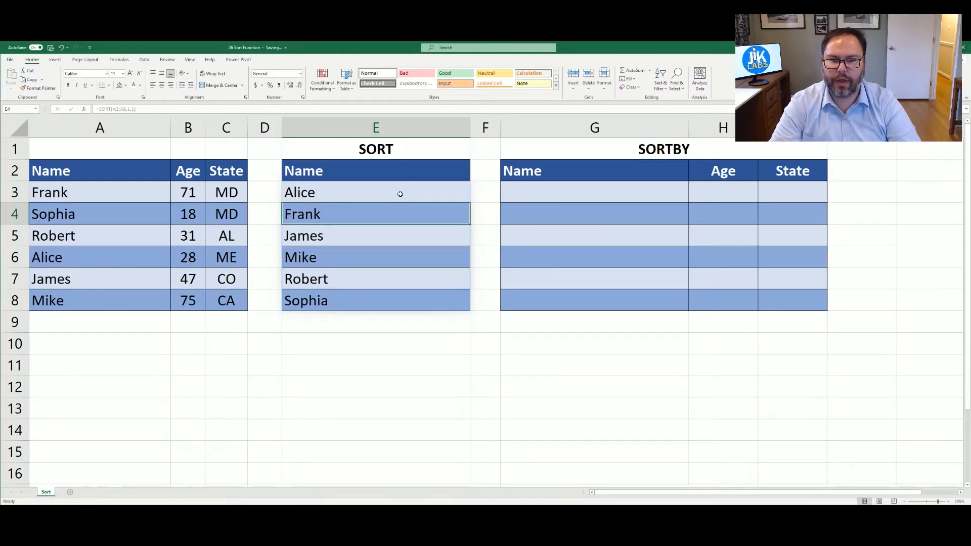
Insert three columns after column E and replace the formula in E3 with =SORT(A3:C8,1,1) to cover the whole table.
{"action": "left_click_drag", "start_coordinate": [493, 128], "coordinate": [696, 125]}
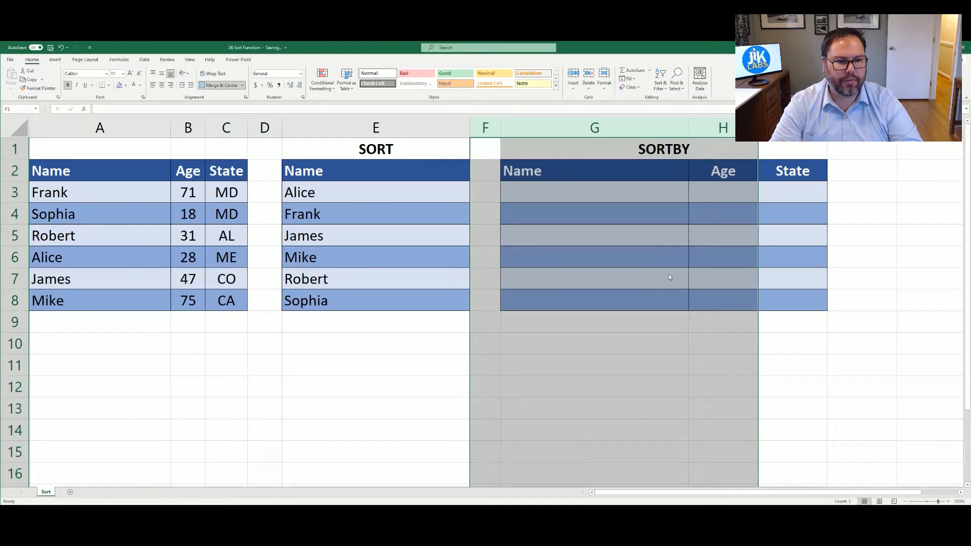
{"action": "key", "text": "ctrl+minus"}
{"action": "left_click", "coordinate": [306, 194]}
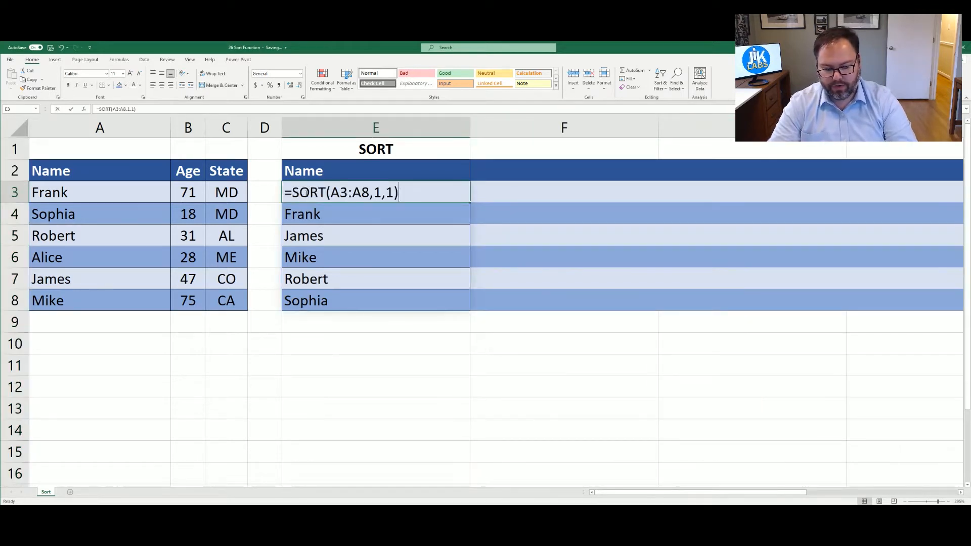
{"action": "type", "text": "=sort("}
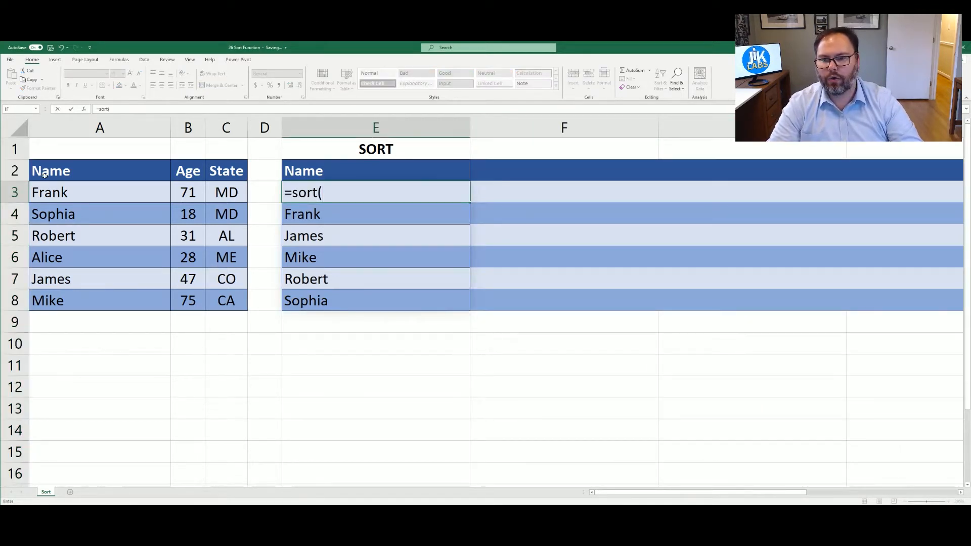
{"action": "left_click_drag", "start_coordinate": [41, 188], "coordinate": [227, 296]}
{"action": "type", "text": ","}
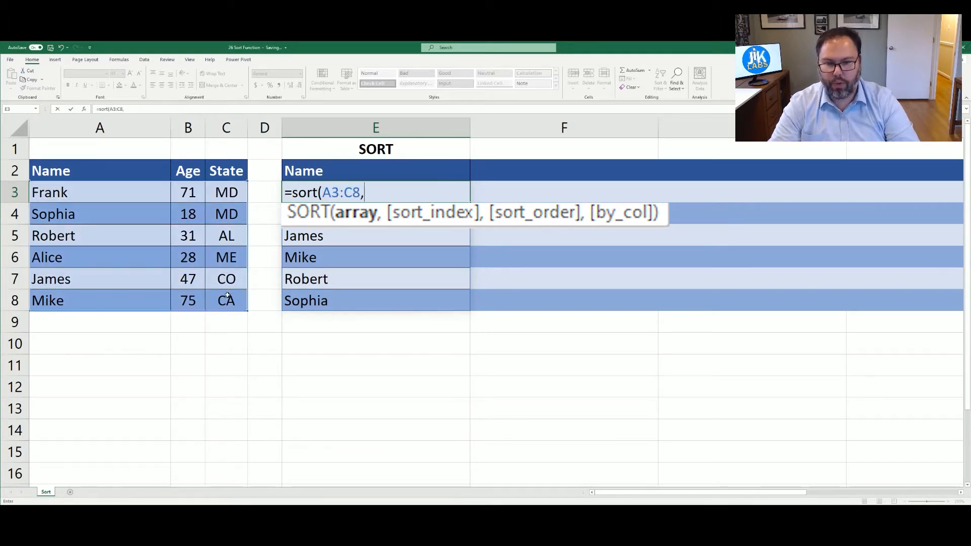
{"action": "type", "text": "1,1)"}
{"action": "key", "text": "Return"}
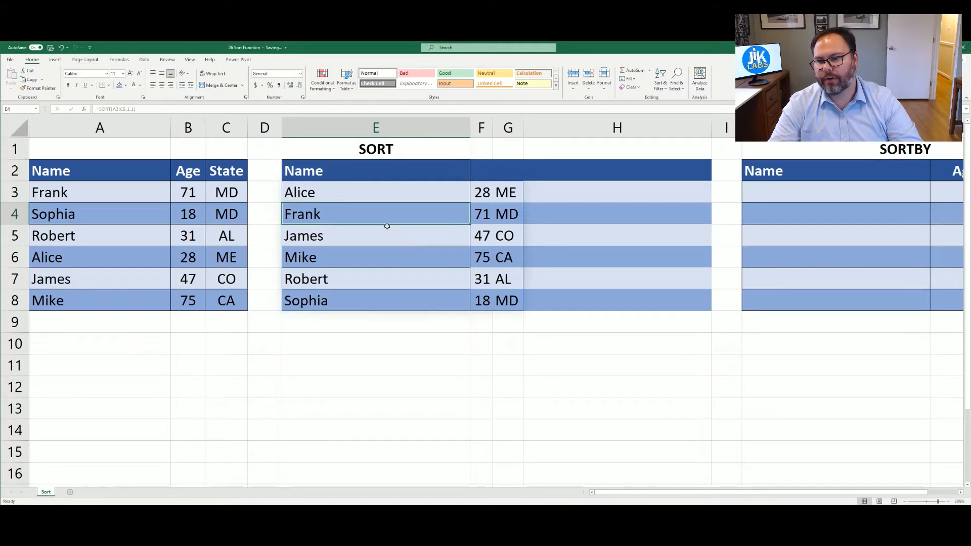
{"action": "left_click", "coordinate": [399, 192]}
{"action": "left_click_drag", "start_coordinate": [380, 199], "coordinate": [344, 188]}
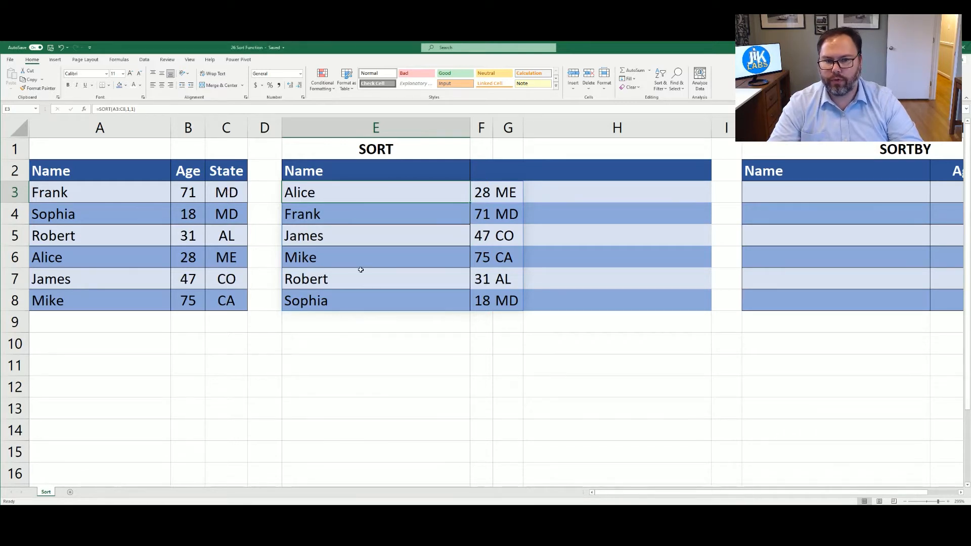
Undo the column width changes, the whole-table SORT formula and the inserted columns, restoring the names-only list, and select E3.
{"action": "key", "text": "ctrl+z"}
{"action": "key", "text": "ctrl+z"}
{"action": "key", "text": "ctrl+z"}
{"action": "key", "text": "ctrl+z"}
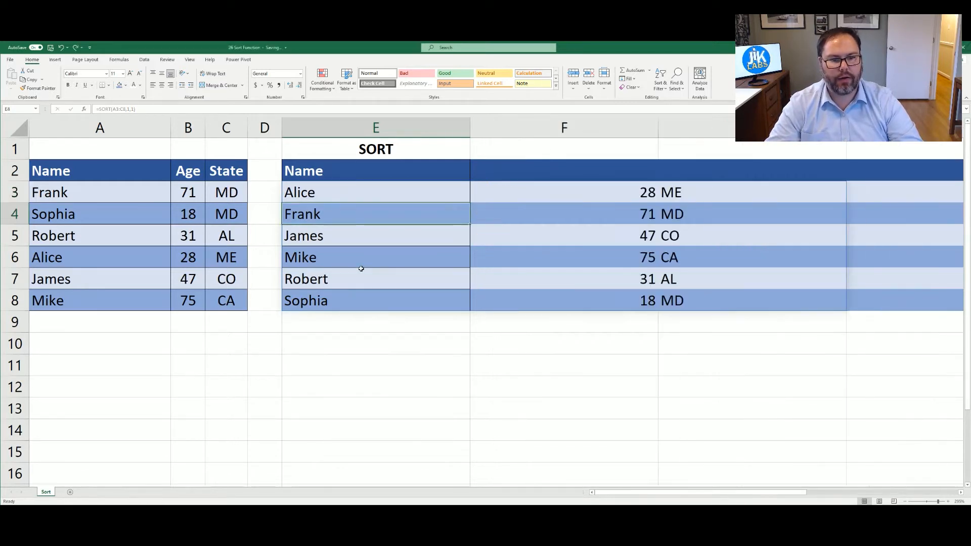
{"action": "left_click", "coordinate": [364, 357]}
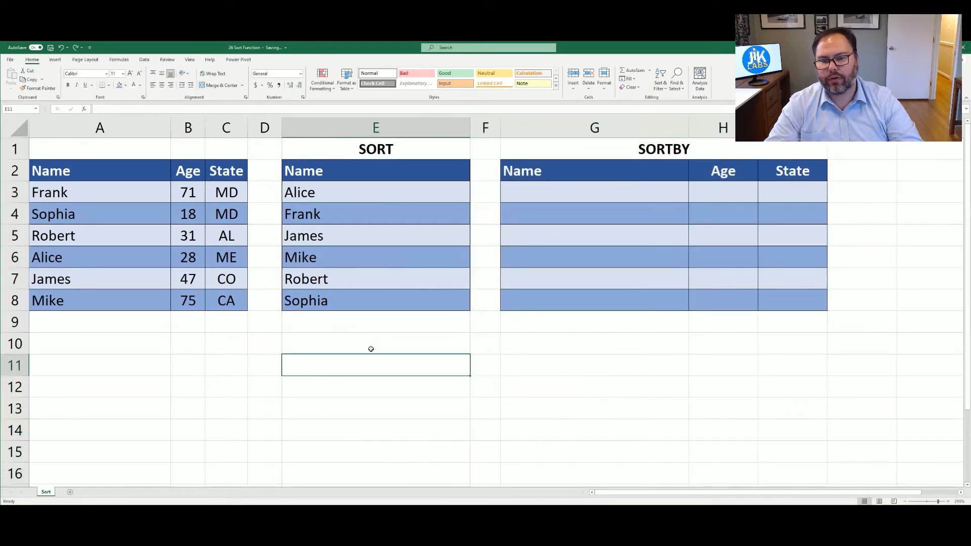
{"action": "mouse_move", "coordinate": [358, 198]}
{"action": "left_mouse_down"}
{"action": "mouse_move", "coordinate": [339, 206]}
{"action": "mouse_move", "coordinate": [344, 191]}
{"action": "left_mouse_up"}
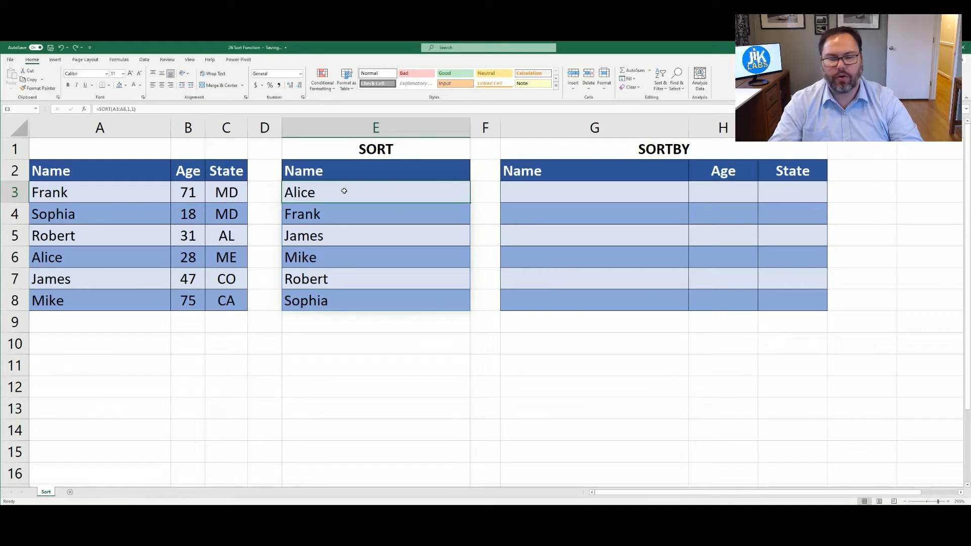
Start a SORTBY formula in G3 on A3:C8 with the states in C3:C8 as the first key, order 1.
{"action": "left_click", "coordinate": [547, 193]}
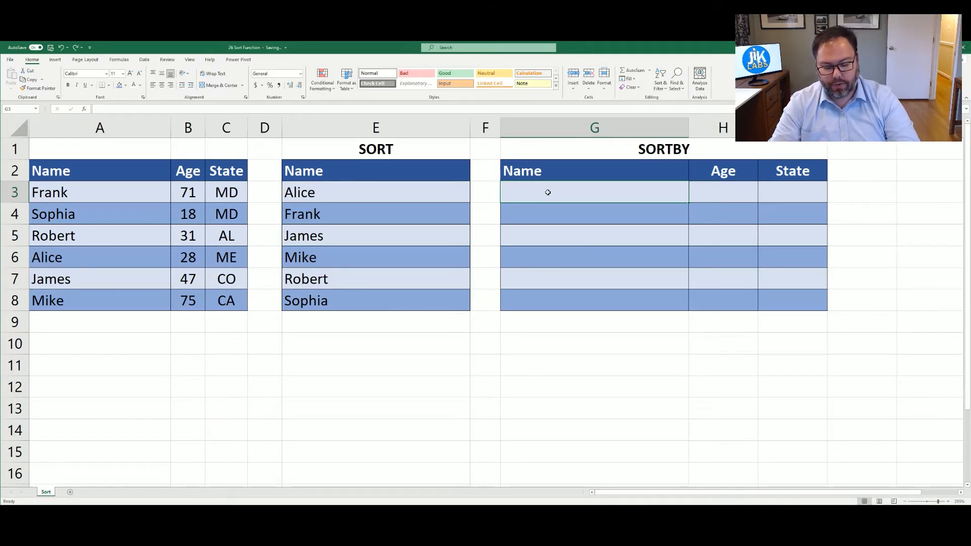
{"action": "type", "text": "=sortby"}
{"action": "key", "text": "Tab"}
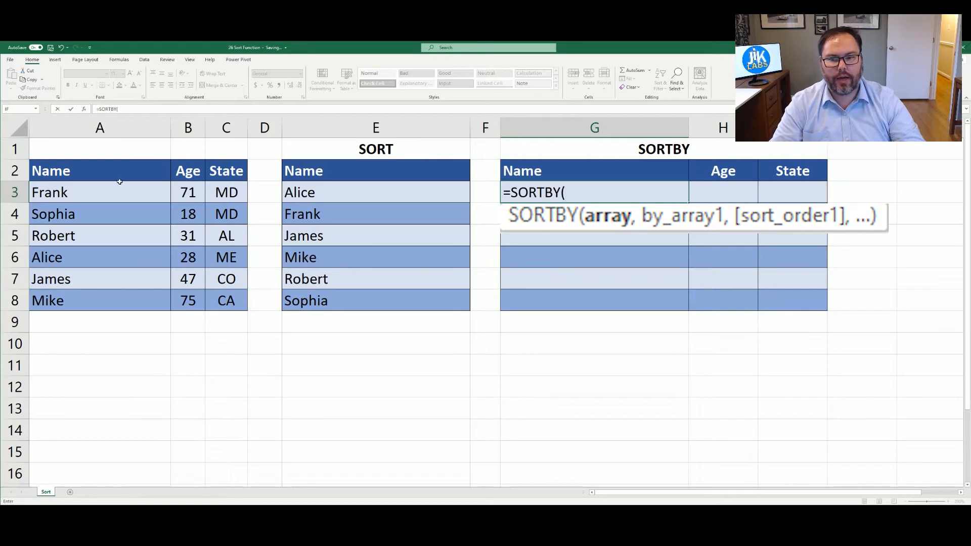
{"action": "left_click_drag", "start_coordinate": [34, 188], "coordinate": [240, 301]}
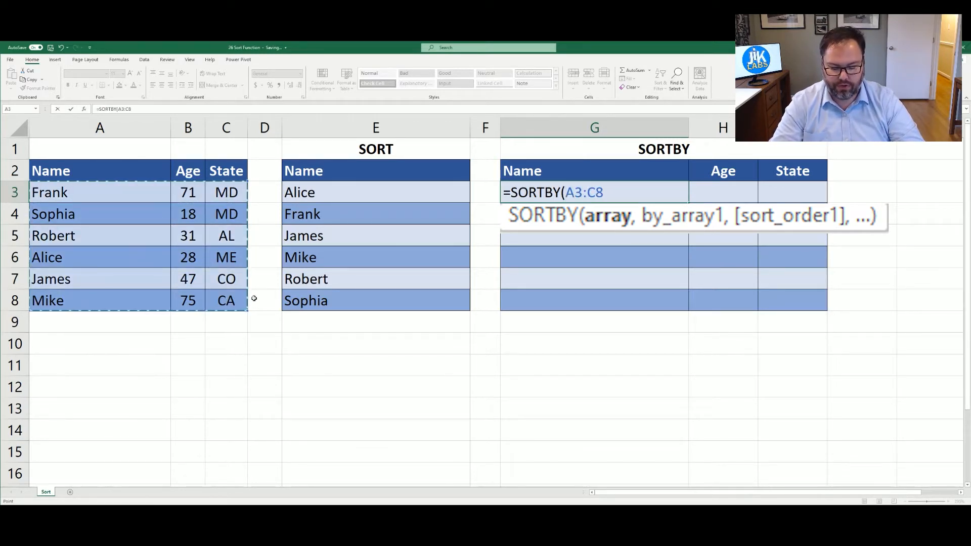
{"action": "type", "text": ","}
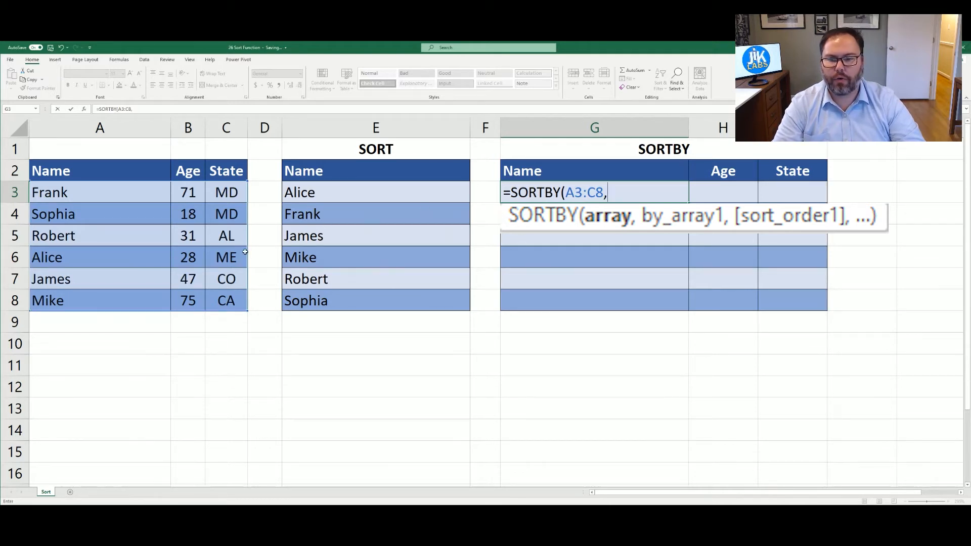
{"action": "left_click_drag", "start_coordinate": [217, 191], "coordinate": [225, 293]}
{"action": "type", "text": ","}
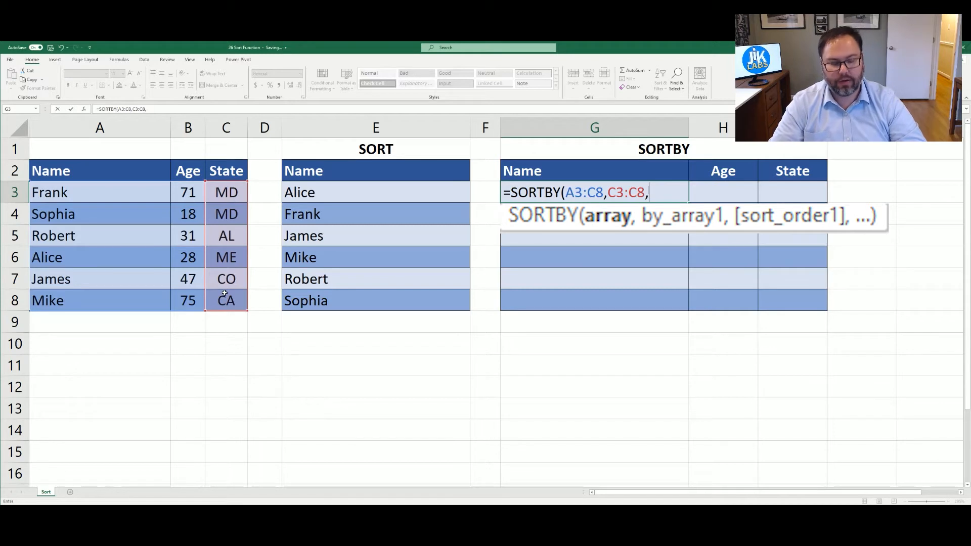
{"action": "type", "text": "1"}
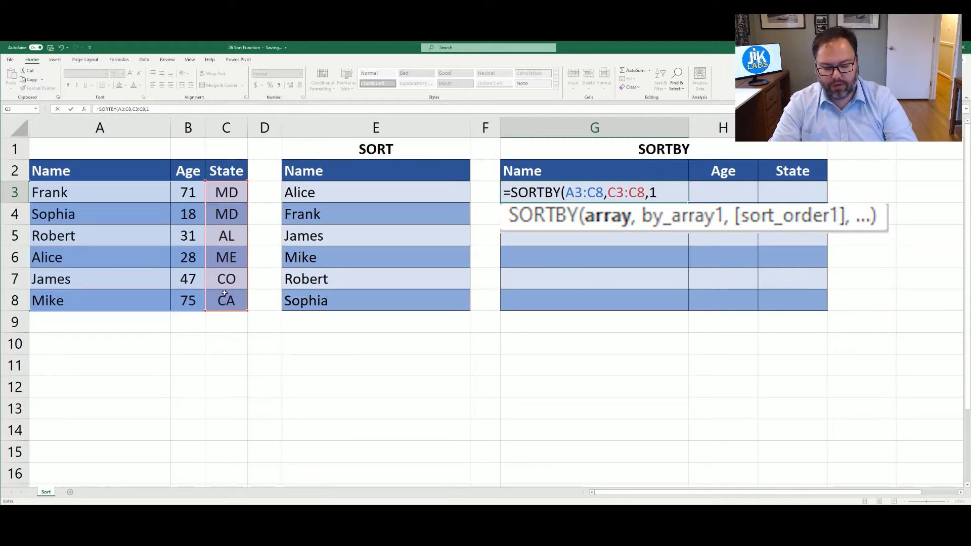
Add the ages in B3:B8 as the second sort key with order -1 and complete the SORTBY formula in G3.
{"action": "type", "text": ","}
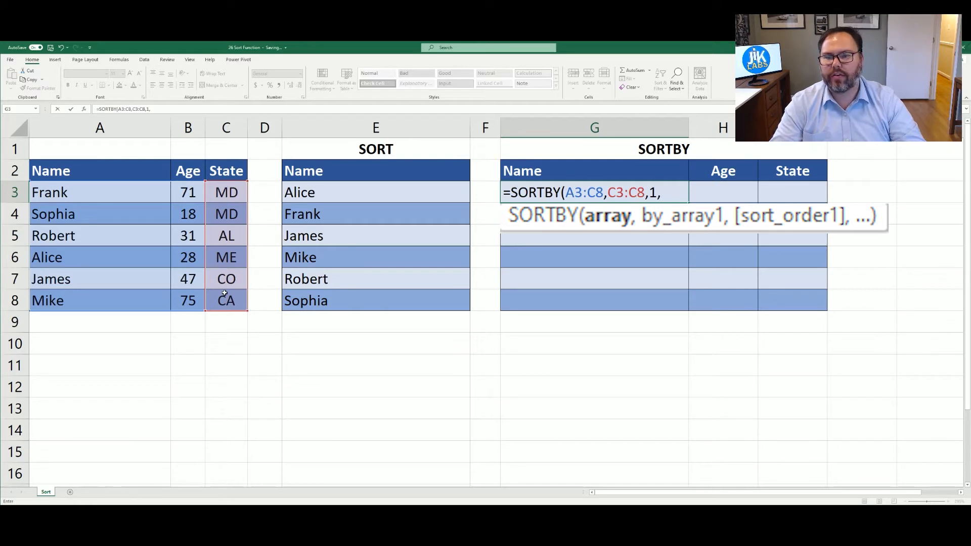
{"action": "left_click_drag", "start_coordinate": [181, 193], "coordinate": [189, 293]}
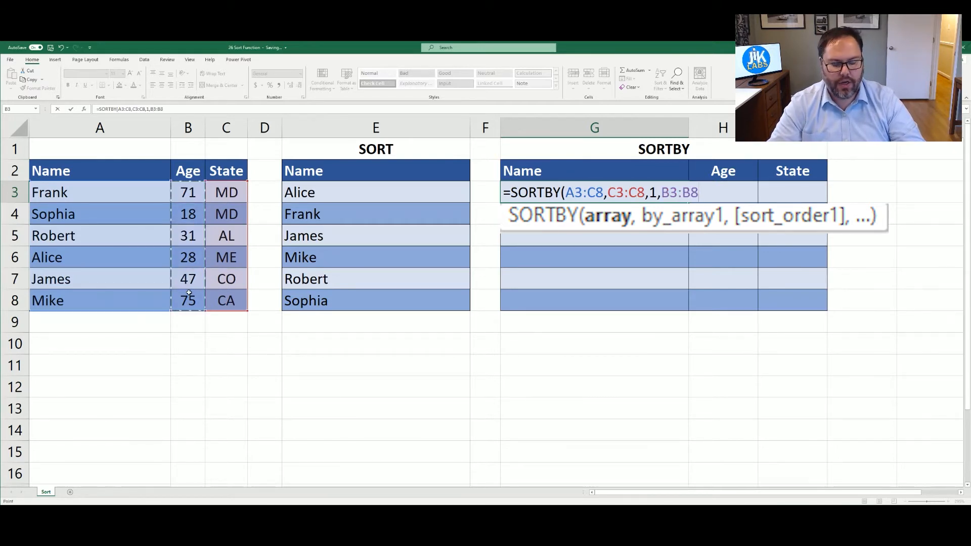
{"action": "type", "text": ","}
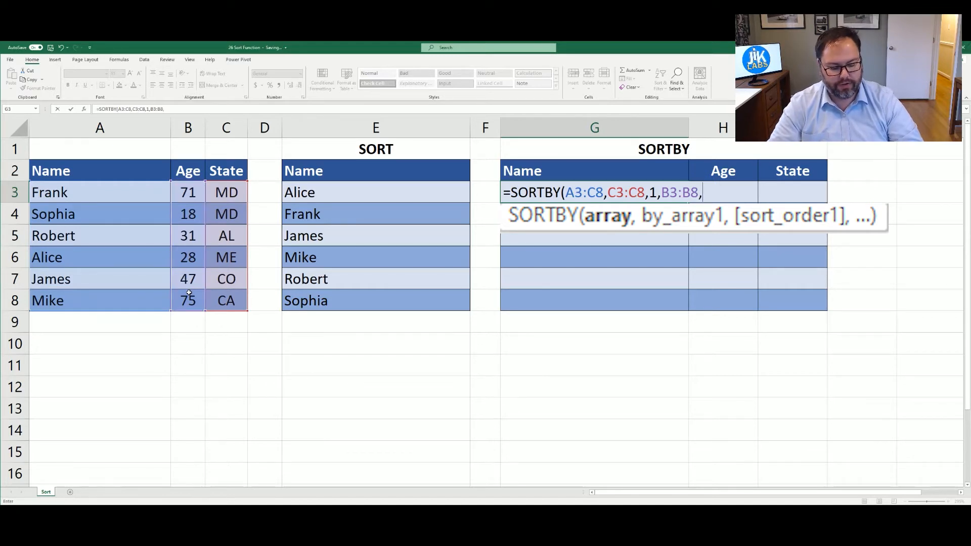
{"action": "type", "text": "-1"}
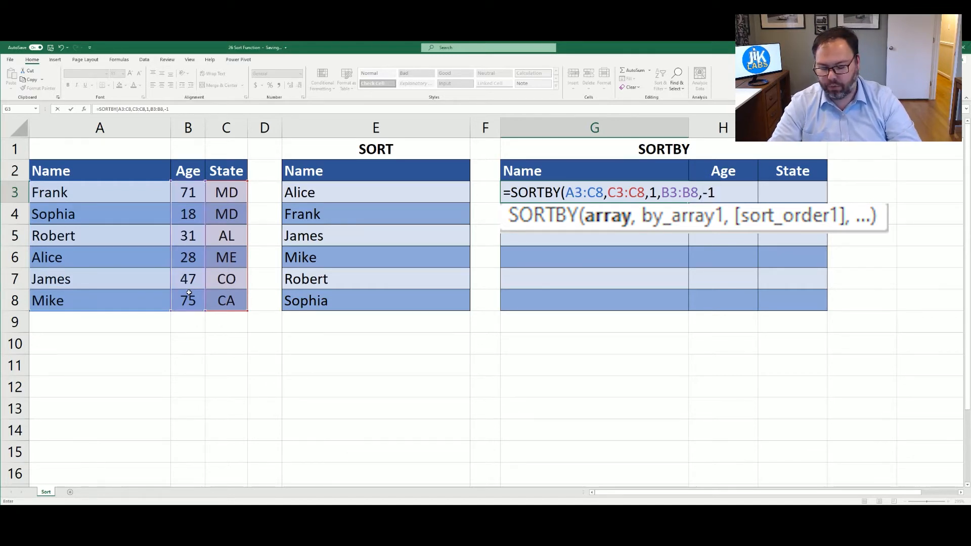
{"action": "type", "text": ")"}
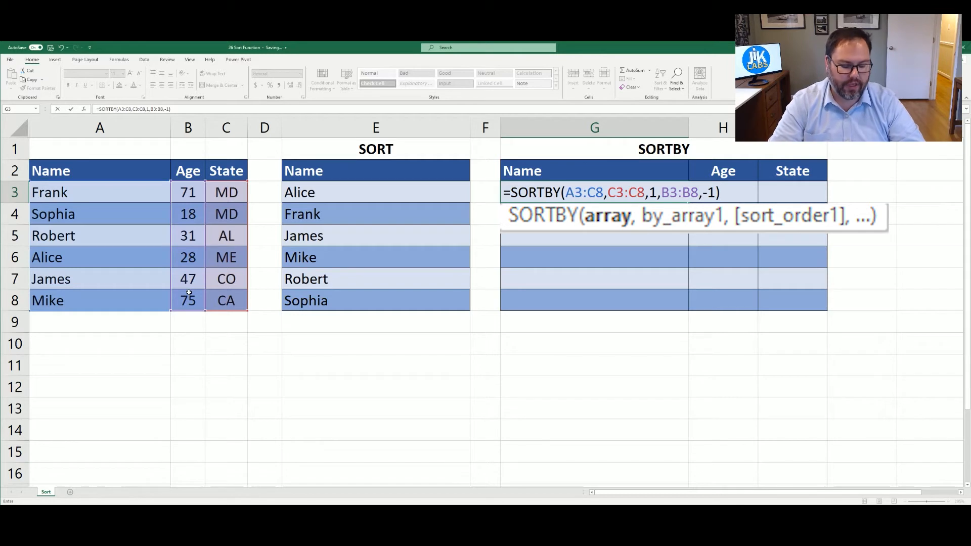
{"action": "key", "text": "Return"}
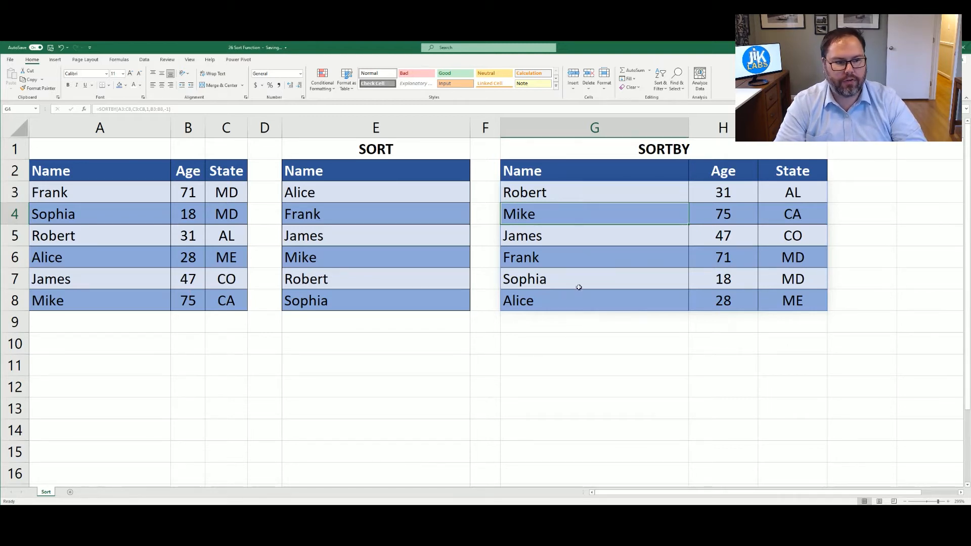
{"action": "left_click", "coordinate": [702, 258]}
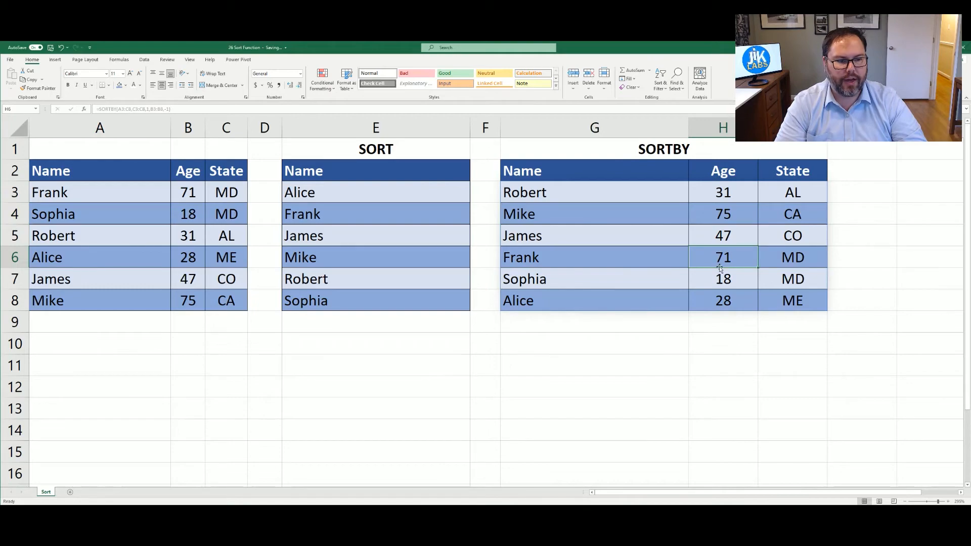
Examine the SORT and SORTBY formulas in row 10 against source range A3:C8, state key C3:C8, age key B3:B8 and the sorted SORTBY table.
{"action": "left_click", "coordinate": [690, 286]}
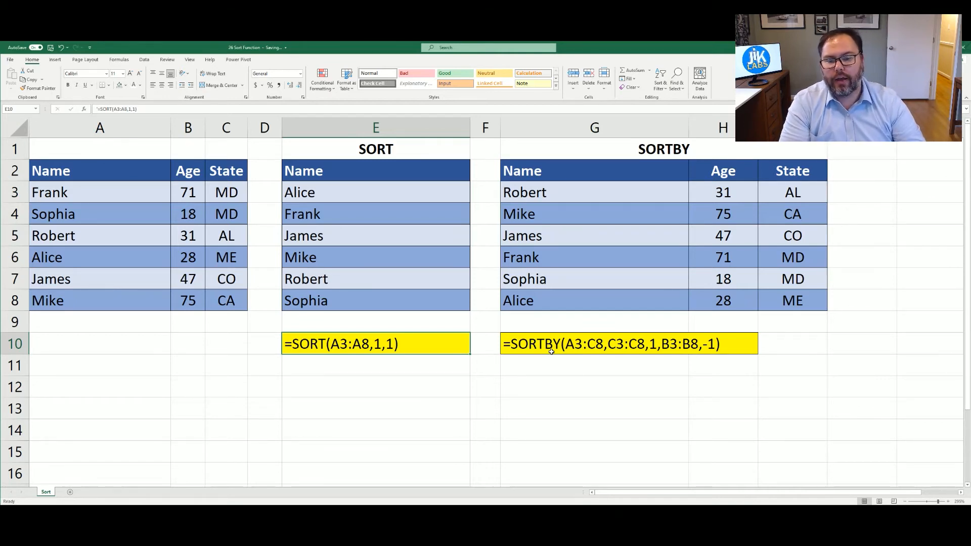
{"action": "left_click_drag", "start_coordinate": [86, 193], "coordinate": [216, 297]}
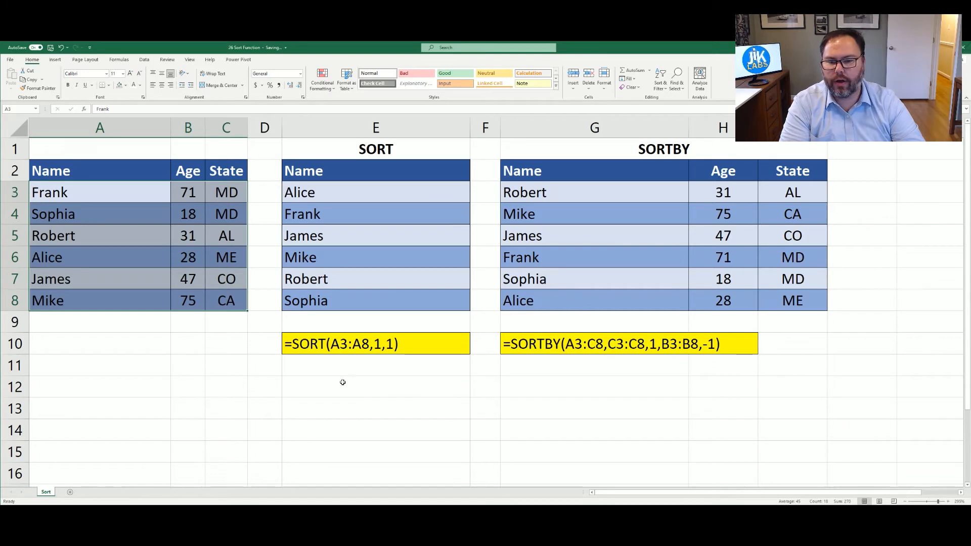
{"action": "left_click", "coordinate": [315, 369]}
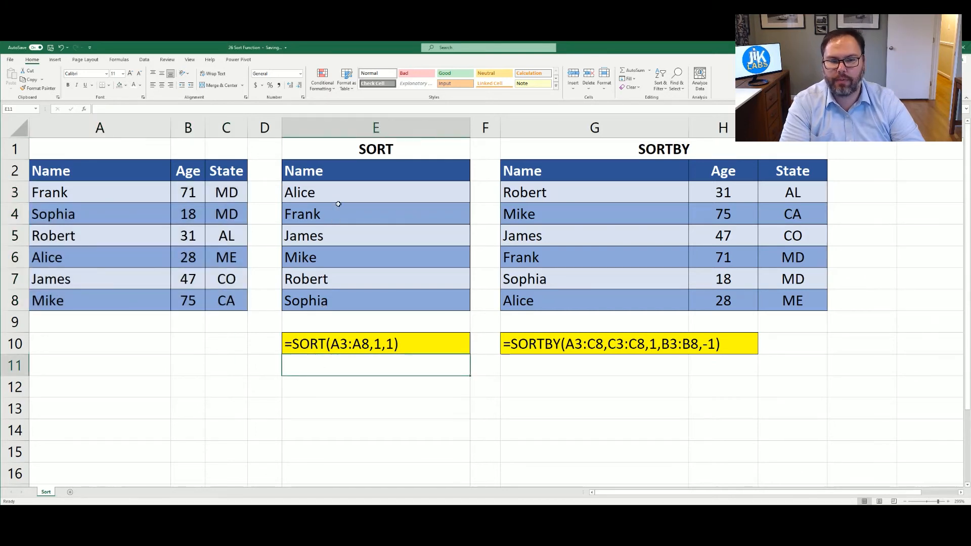
{"action": "left_click", "coordinate": [554, 344]}
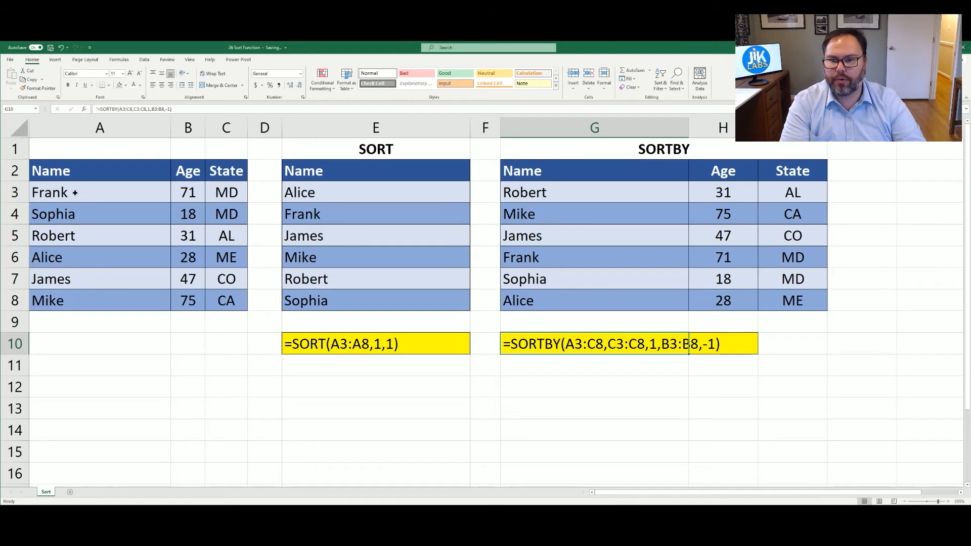
{"action": "left_click_drag", "start_coordinate": [72, 192], "coordinate": [221, 300]}
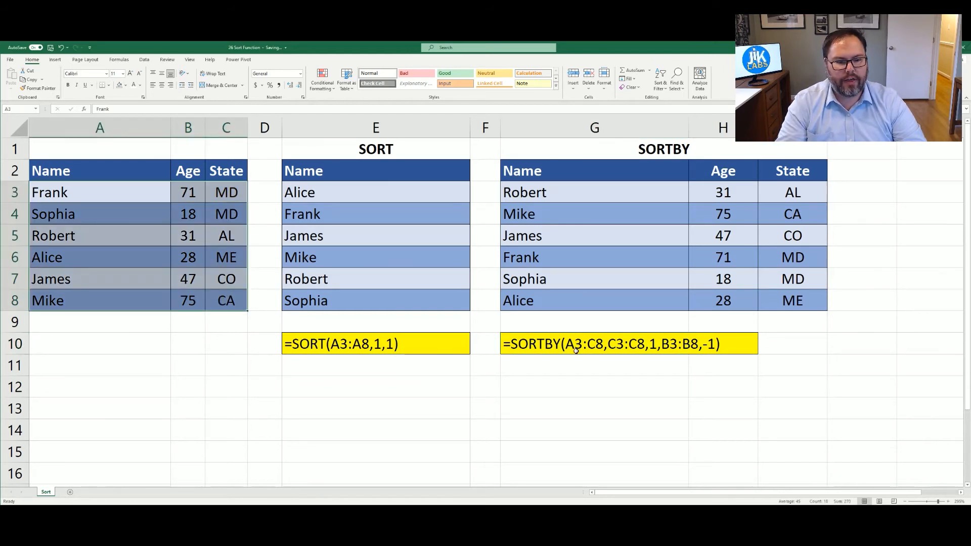
{"action": "left_click", "coordinate": [240, 243]}
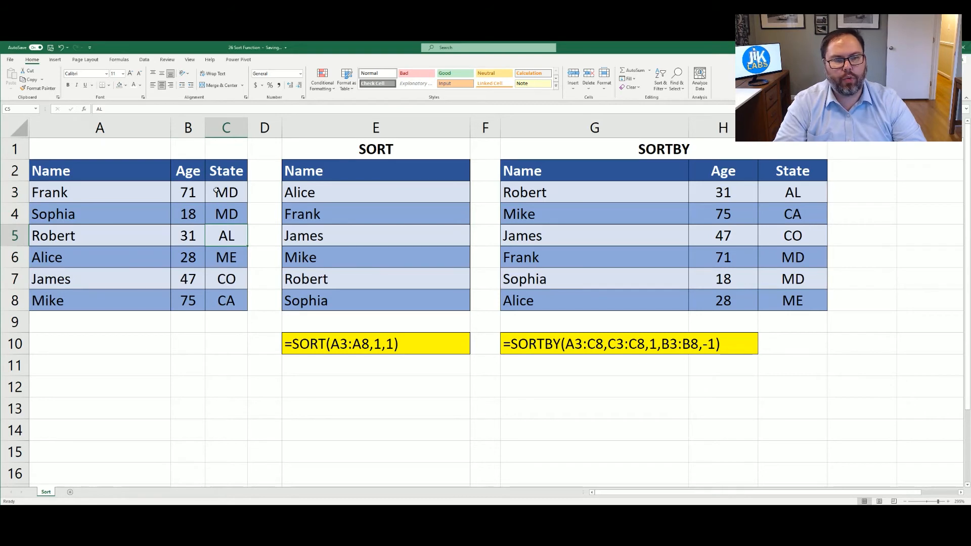
{"action": "left_click_drag", "start_coordinate": [216, 190], "coordinate": [224, 288]}
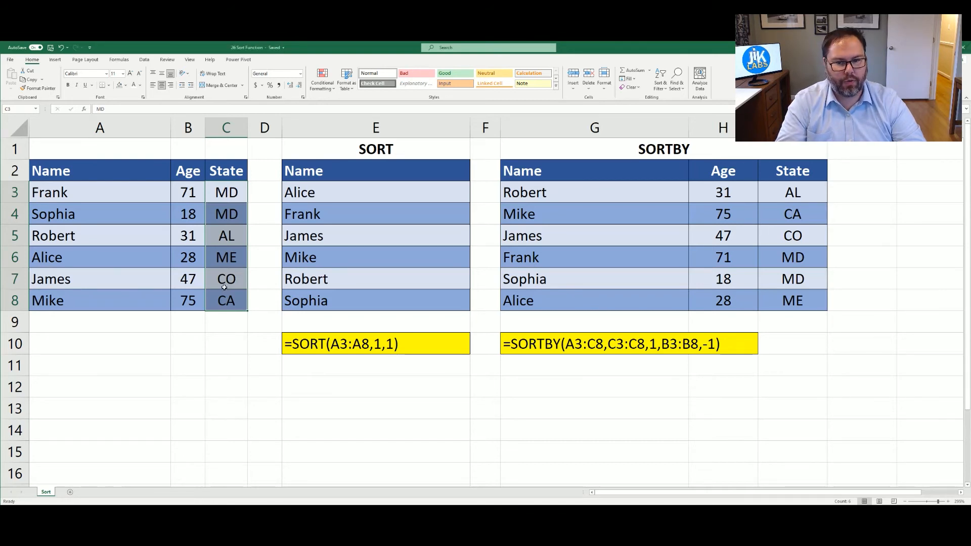
{"action": "left_click_drag", "start_coordinate": [176, 192], "coordinate": [192, 294]}
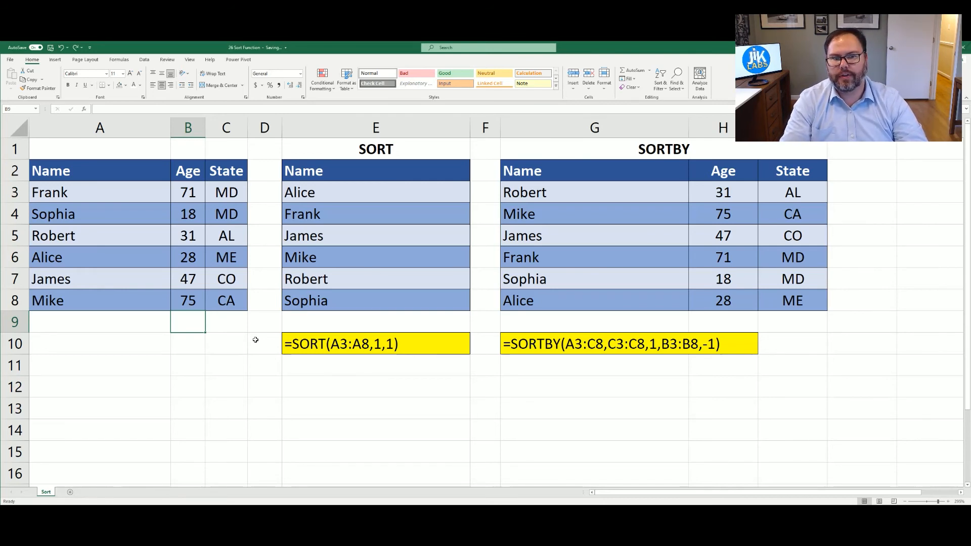
{"action": "left_click_drag", "start_coordinate": [571, 172], "coordinate": [723, 172]}
{"action": "left_click_drag", "start_coordinate": [779, 277], "coordinate": [636, 177]}
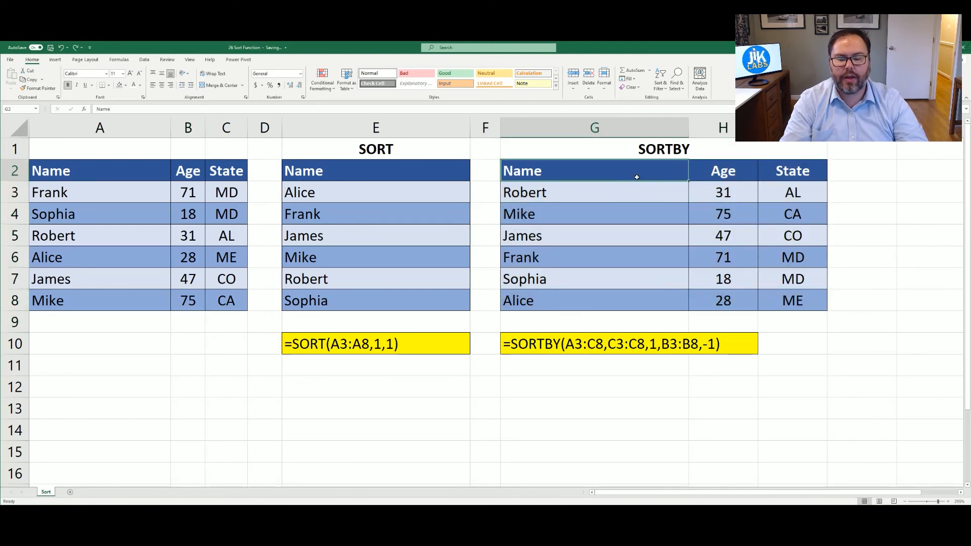